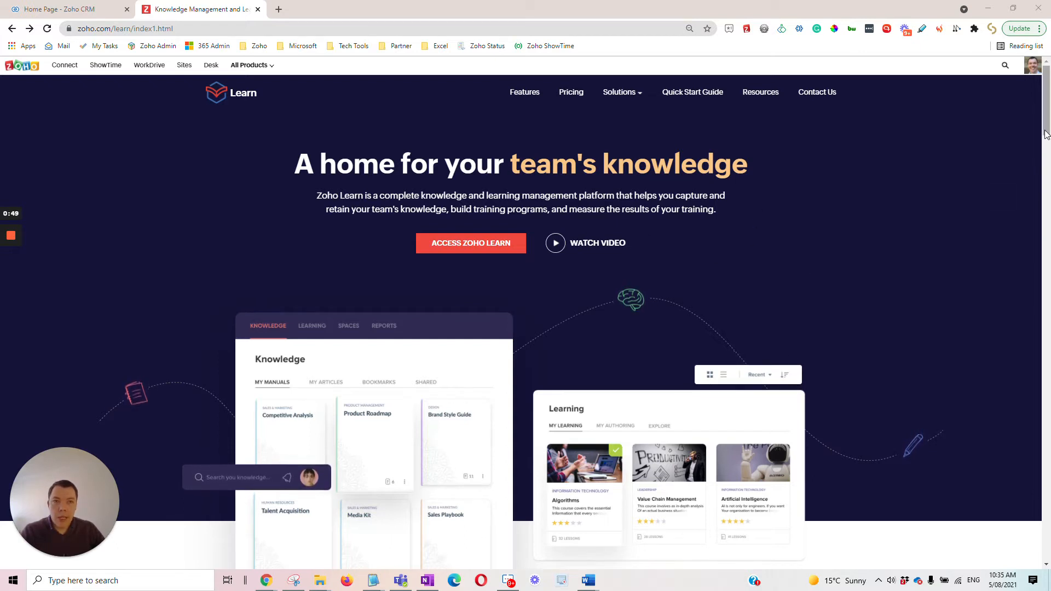
# - Access Zoho Learn from its product page and open the Admin Processes manual
pyautogui.moveTo(1044, 122); pyautogui.dragTo(1050, 246)
pyautogui.press('F5')
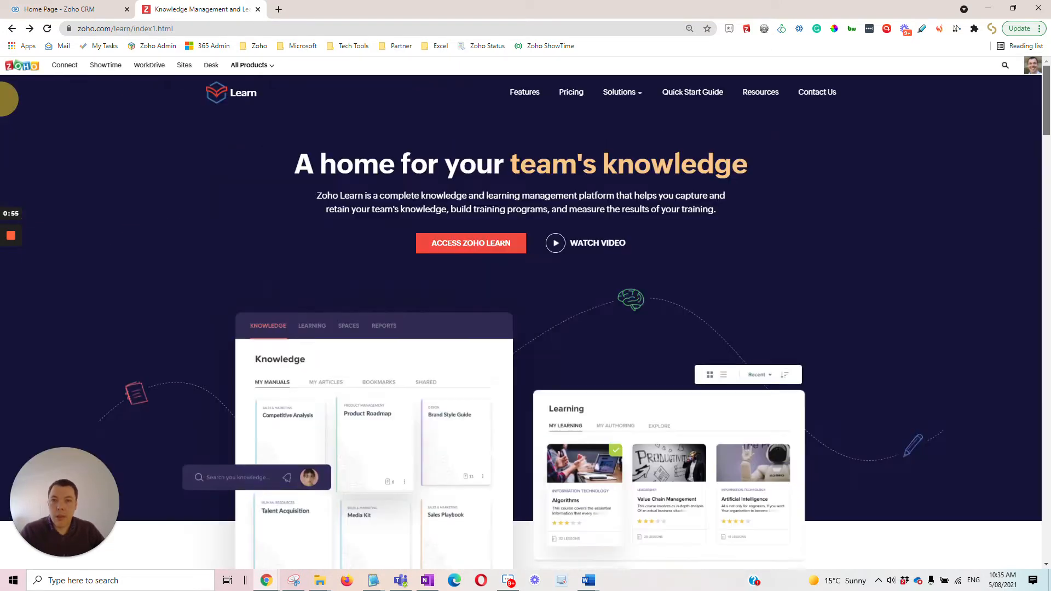
pyautogui.click(483, 247)
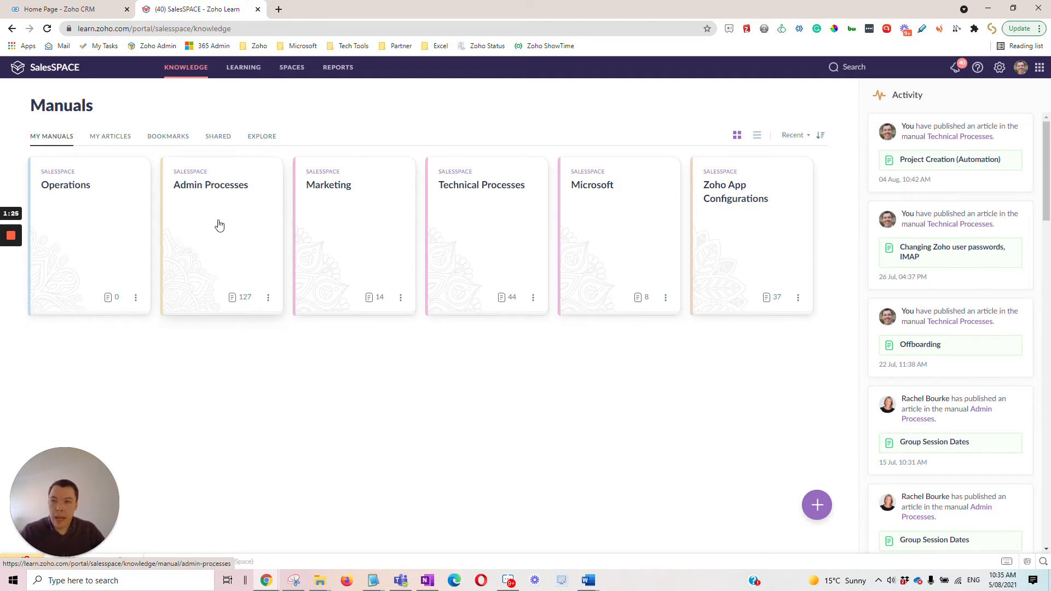
pyautogui.click(235, 227)
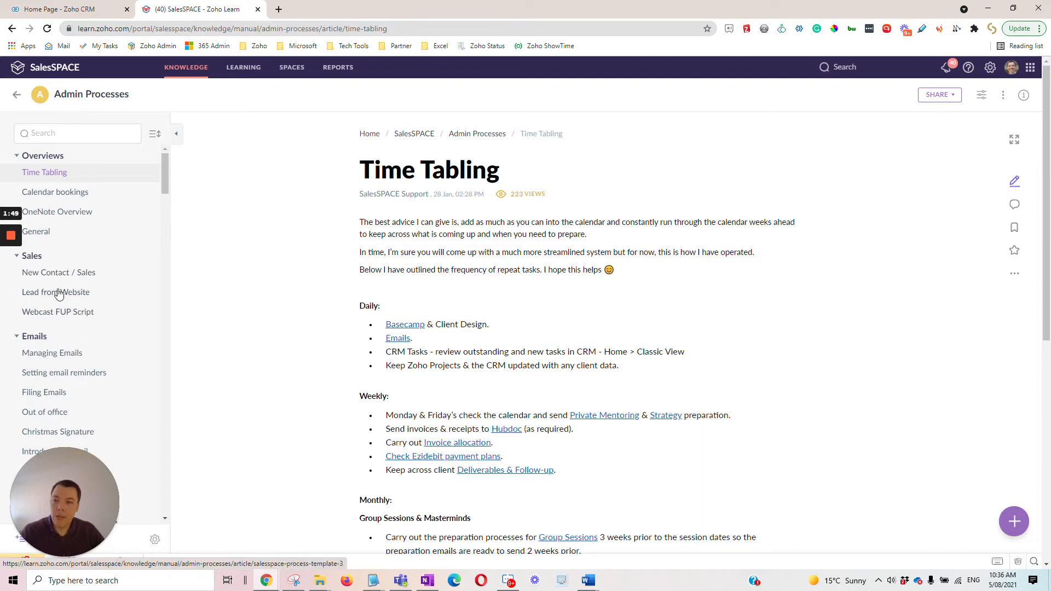
# - Open the Calendar bookings article under Overviews and look through its procedure
pyautogui.click(59, 195)
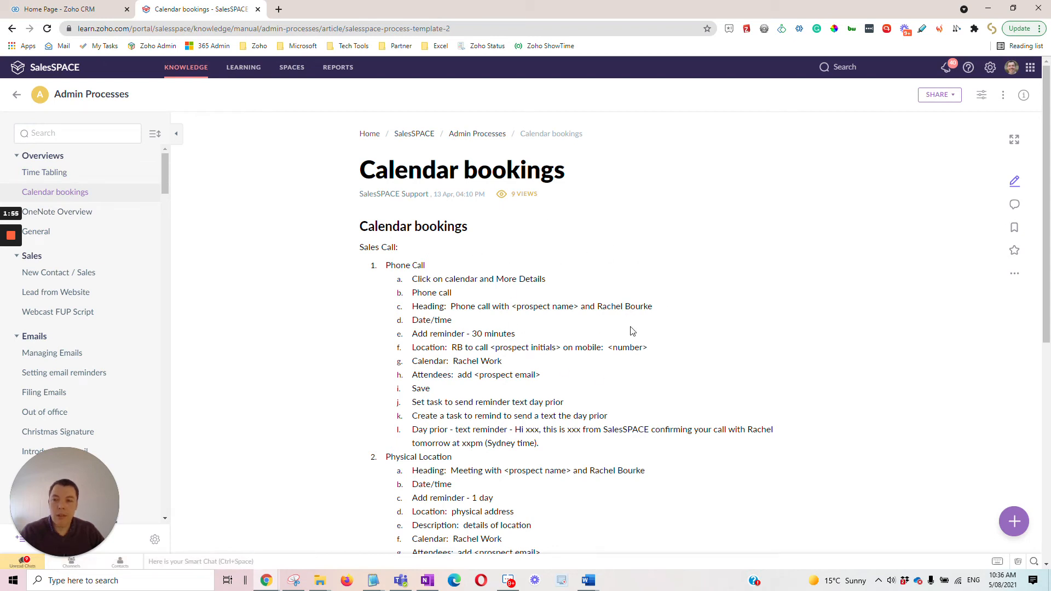
pyautogui.scroll(-4, 570, 339)
pyautogui.scroll(4, 569, 339)
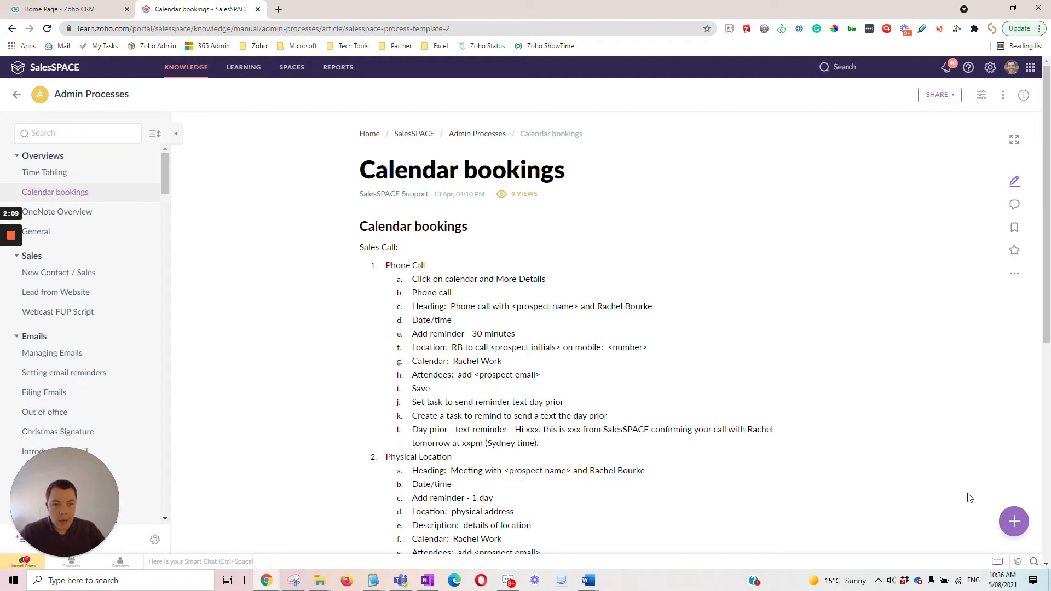
# - Create a blank article named "Tech Tips" in the Overviews chapter of the Admin Processes manual
pyautogui.click(1017, 527)
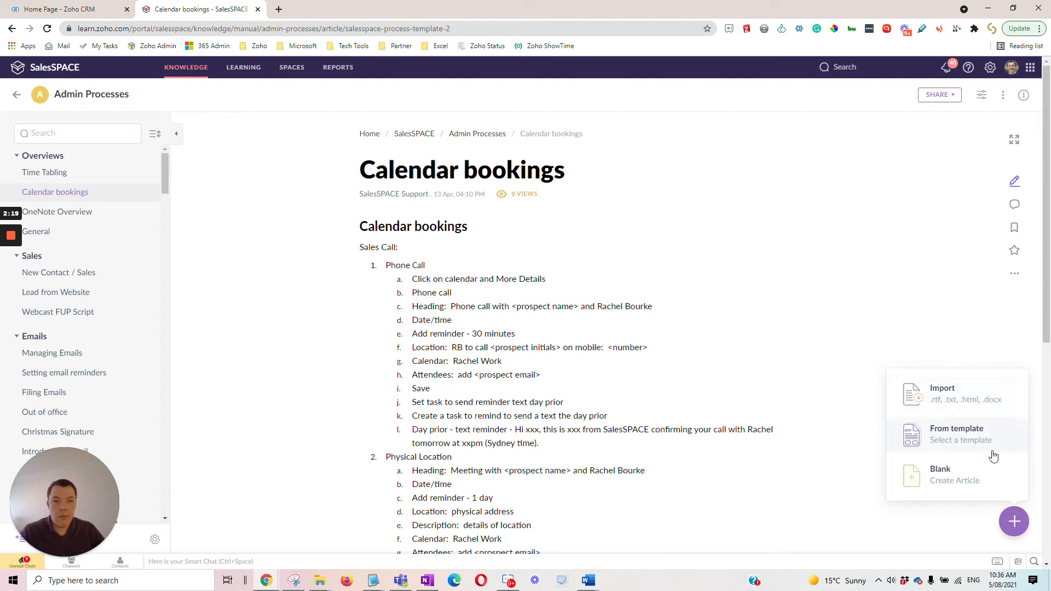
pyautogui.click(976, 478)
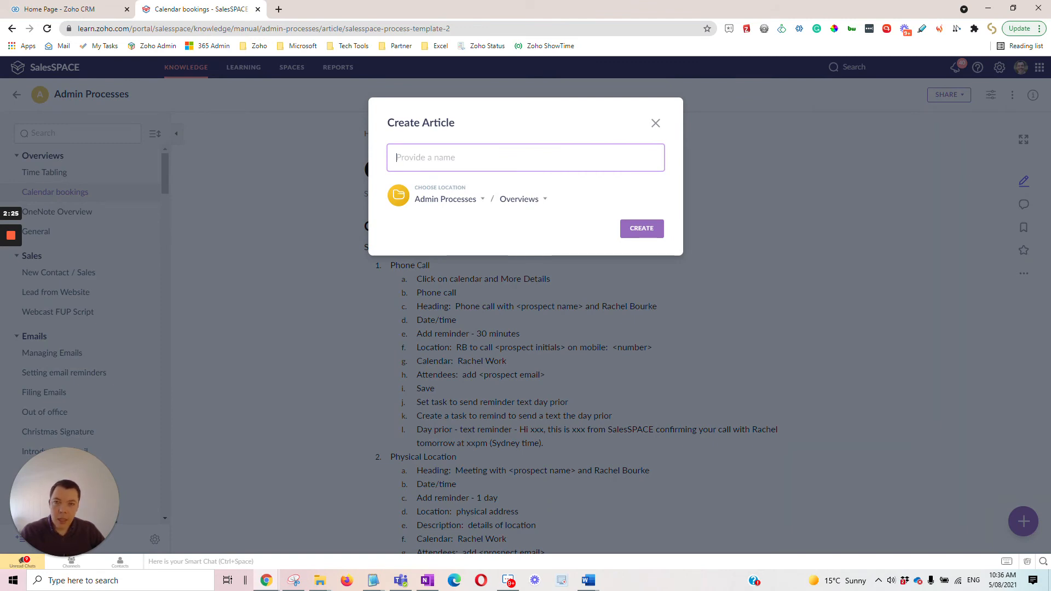
pyautogui.click(482, 201)
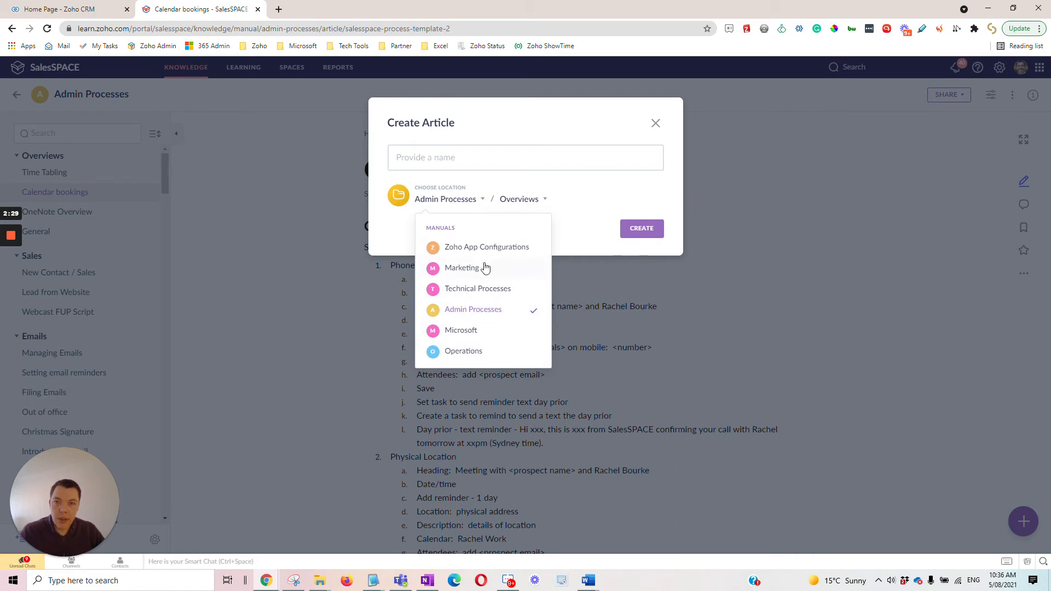
pyautogui.click(619, 203)
pyautogui.click(545, 200)
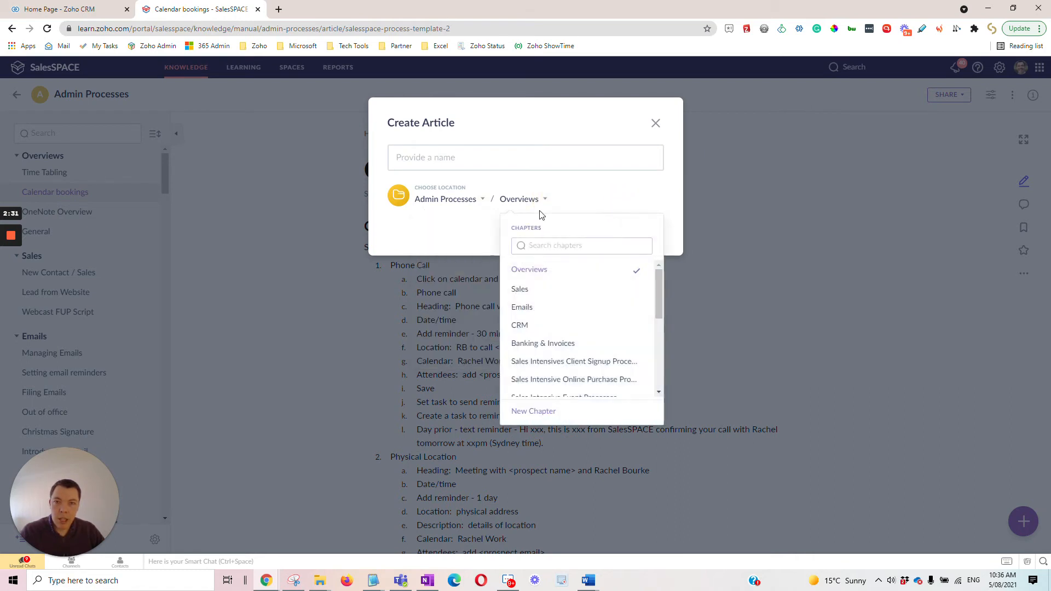
pyautogui.click(650, 188)
pyautogui.click(580, 162)
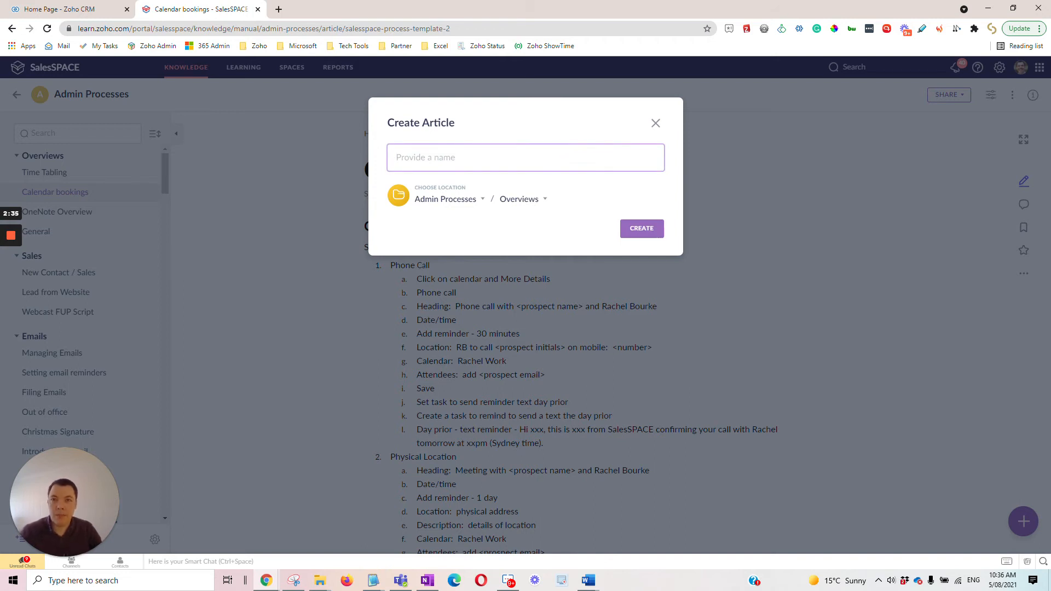
pyautogui.write('Tech Tips')
pyautogui.click(652, 229)
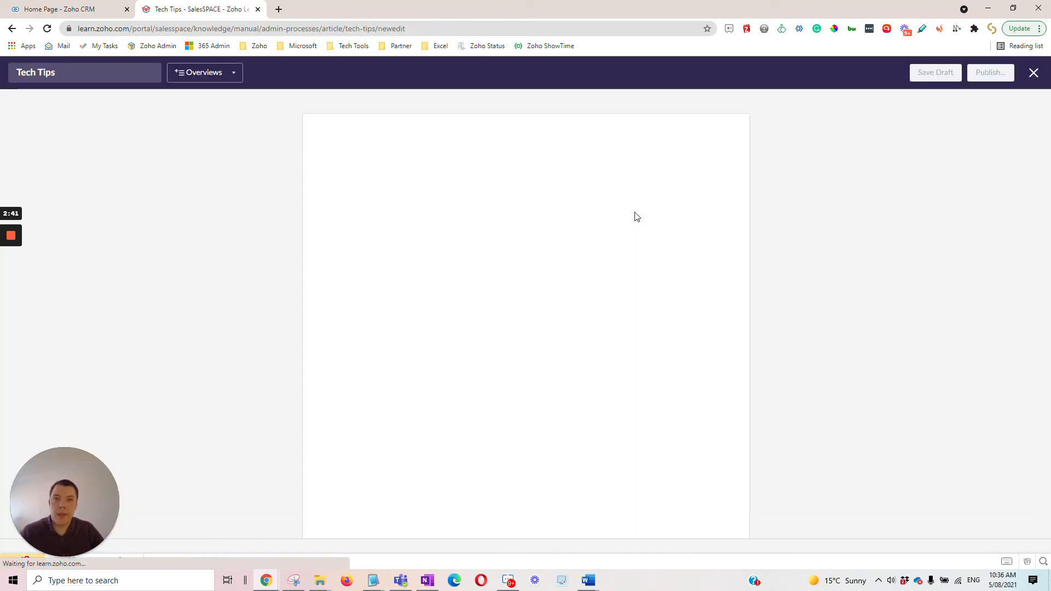
# - Write "This is where I would document Tech Tips." as the article body and publish the article without a note
pyautogui.click(500, 214)
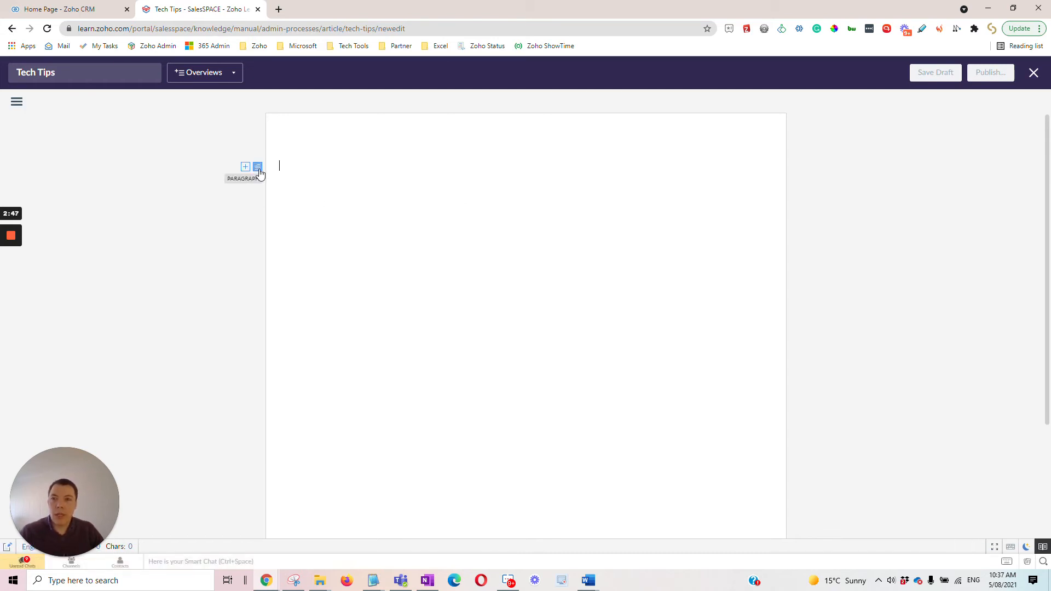
pyautogui.click(257, 166)
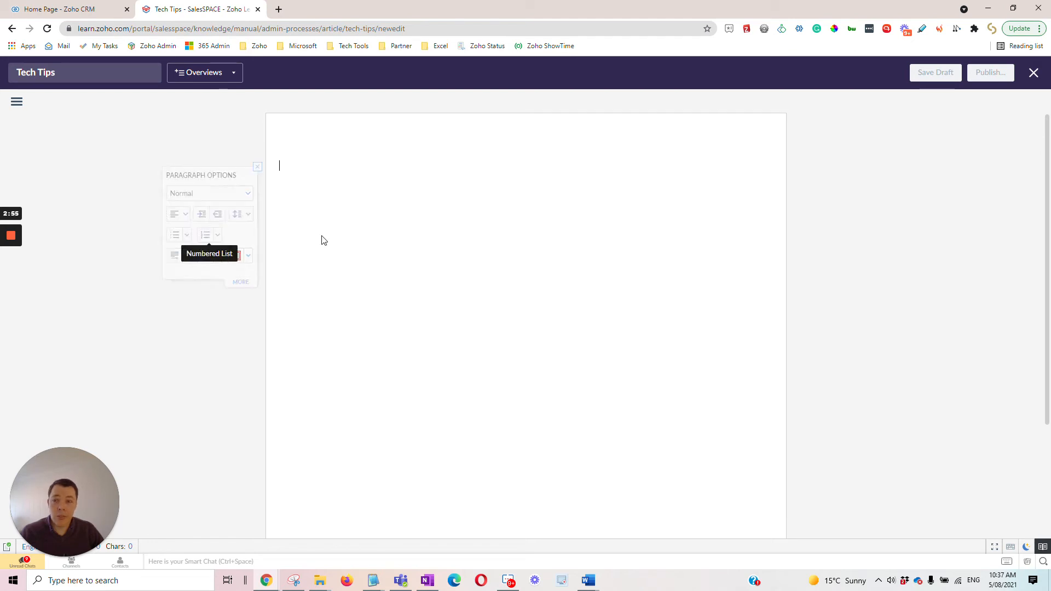
pyautogui.click(386, 191)
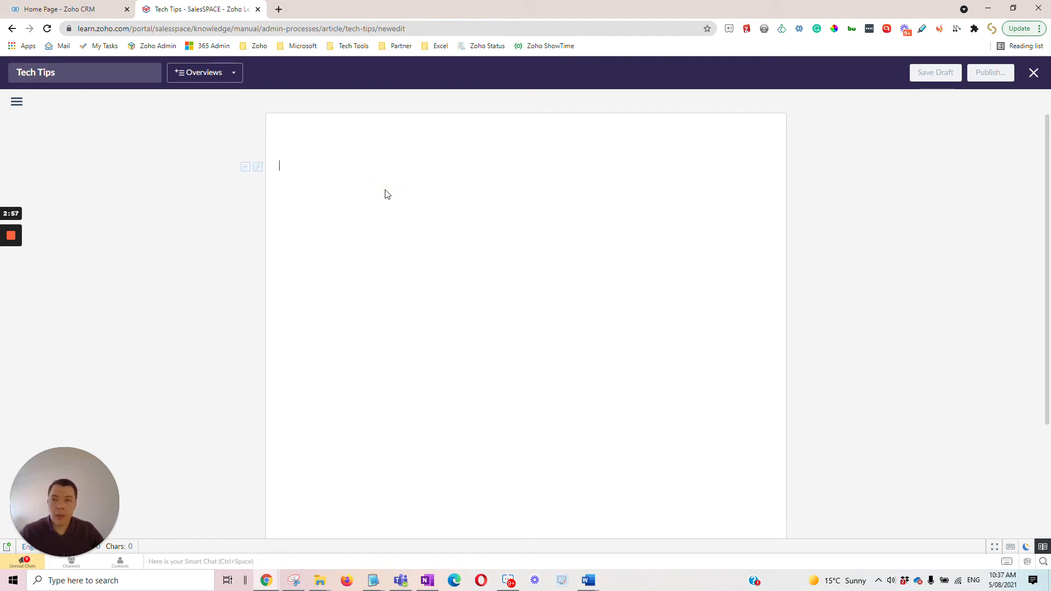
pyautogui.write('This is w')
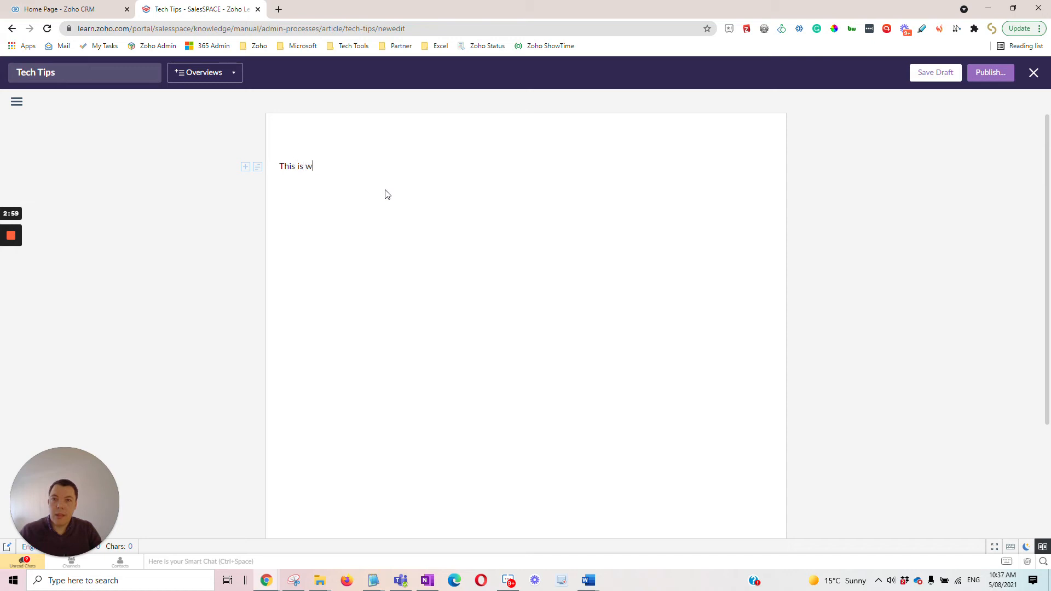
pyautogui.write('here I would')
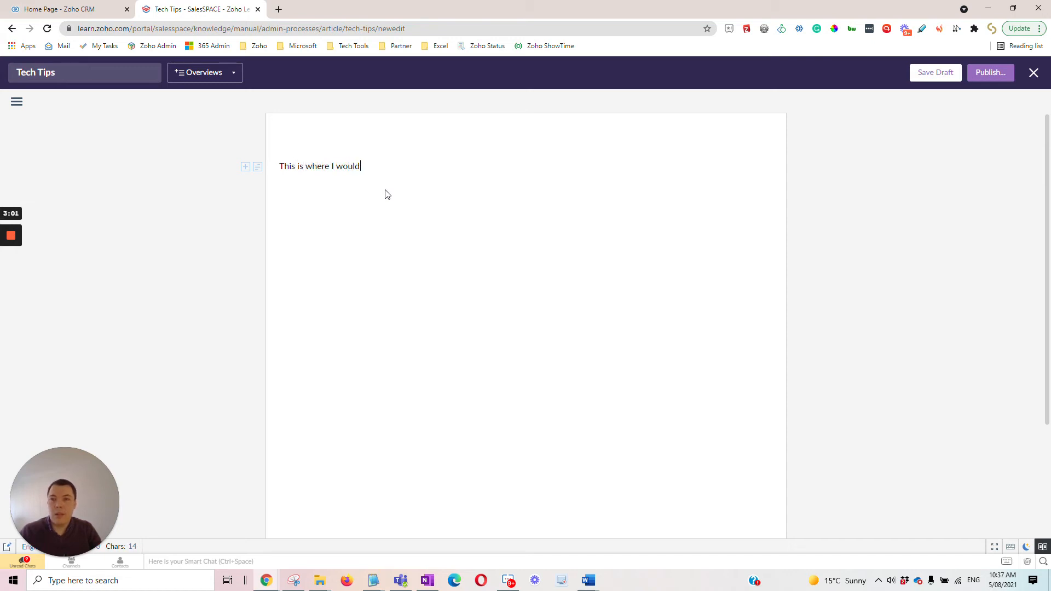
pyautogui.write(' document Tech Tips.')
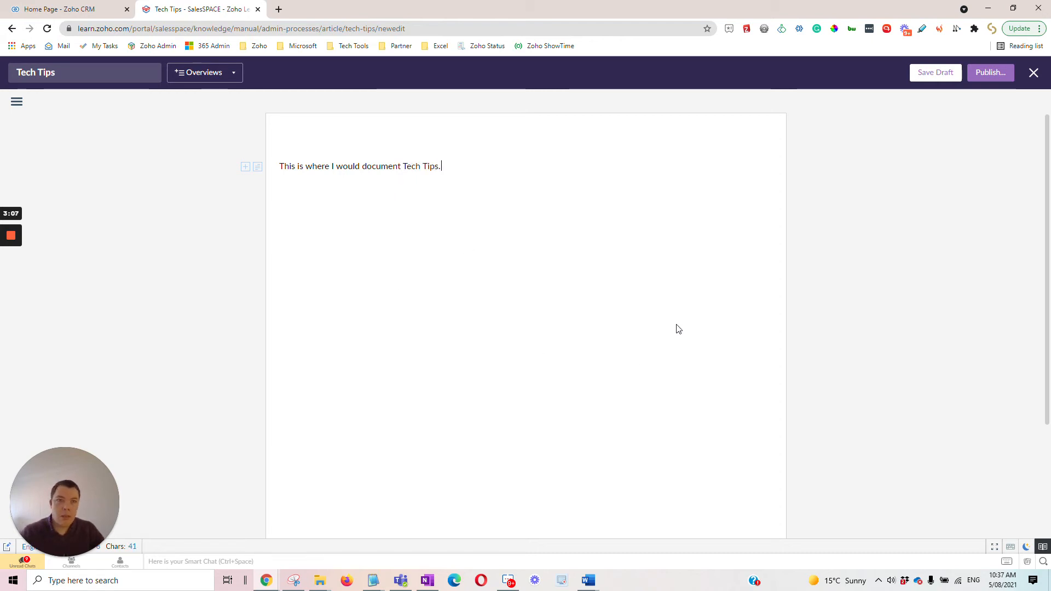
pyautogui.click(1001, 76)
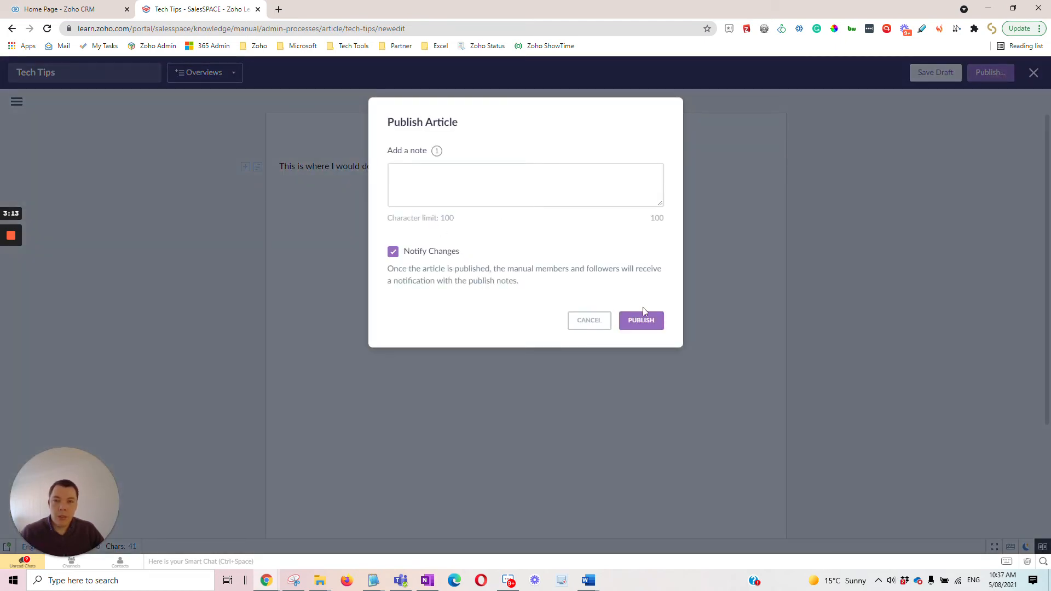
pyautogui.click(655, 325)
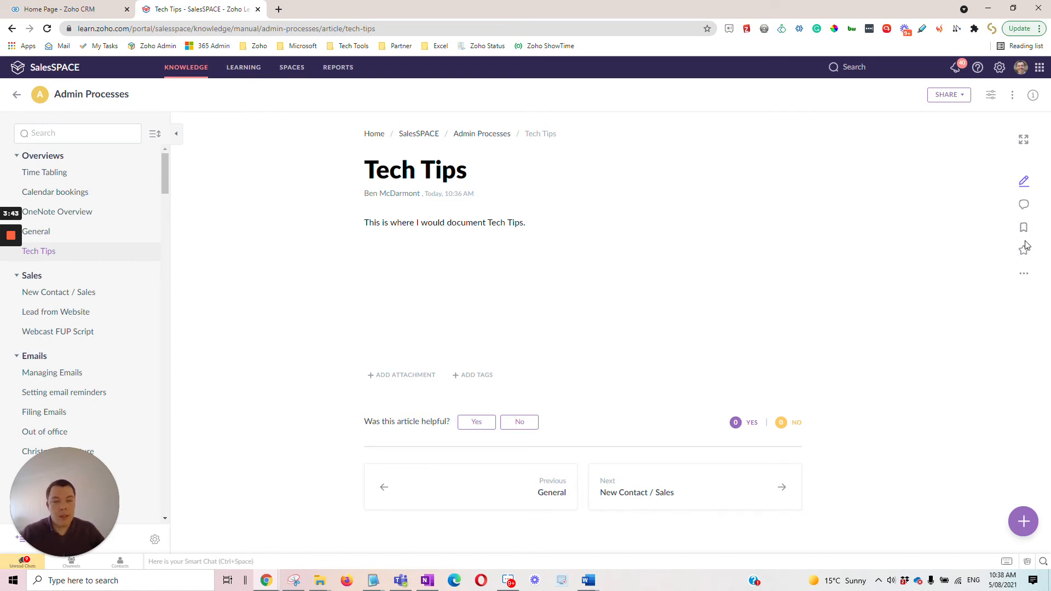
# - Review the additional actions for the Tech Tips article and the sharing settings of the Admin Processes manual
pyautogui.click(1024, 274)
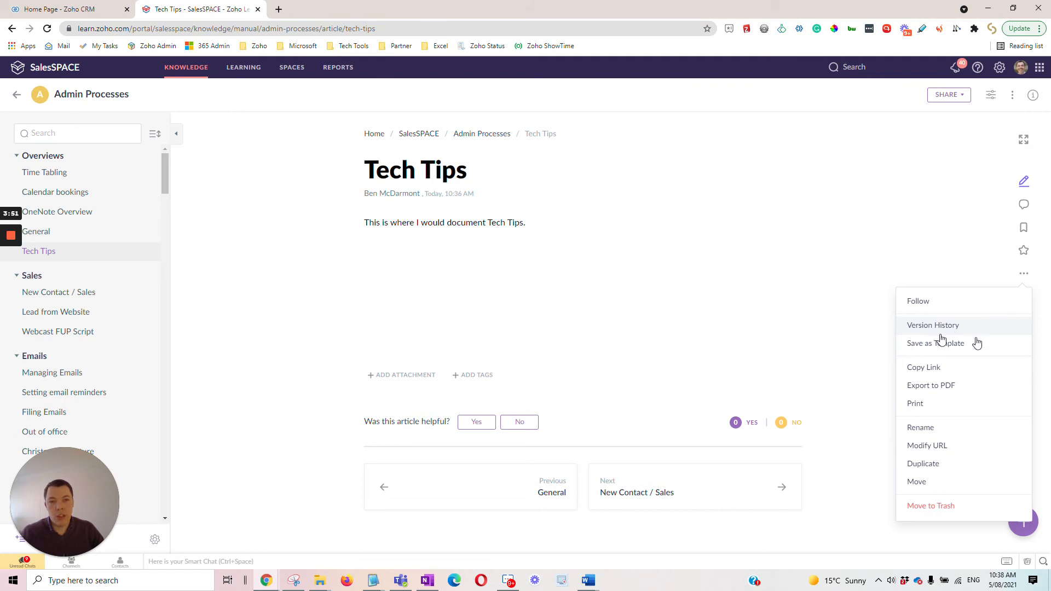
pyautogui.click(865, 265)
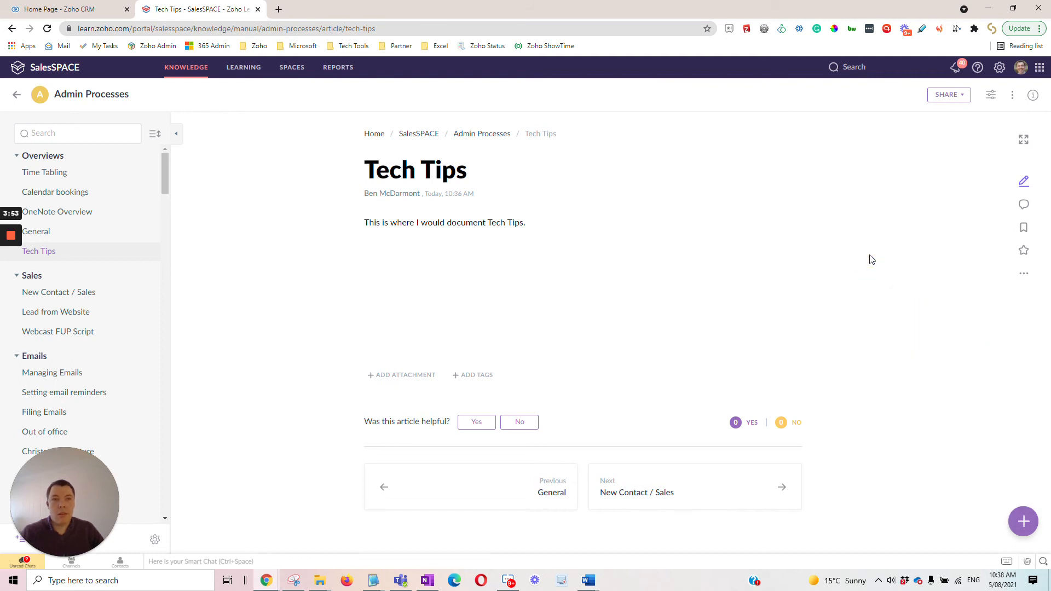
pyautogui.click(959, 104)
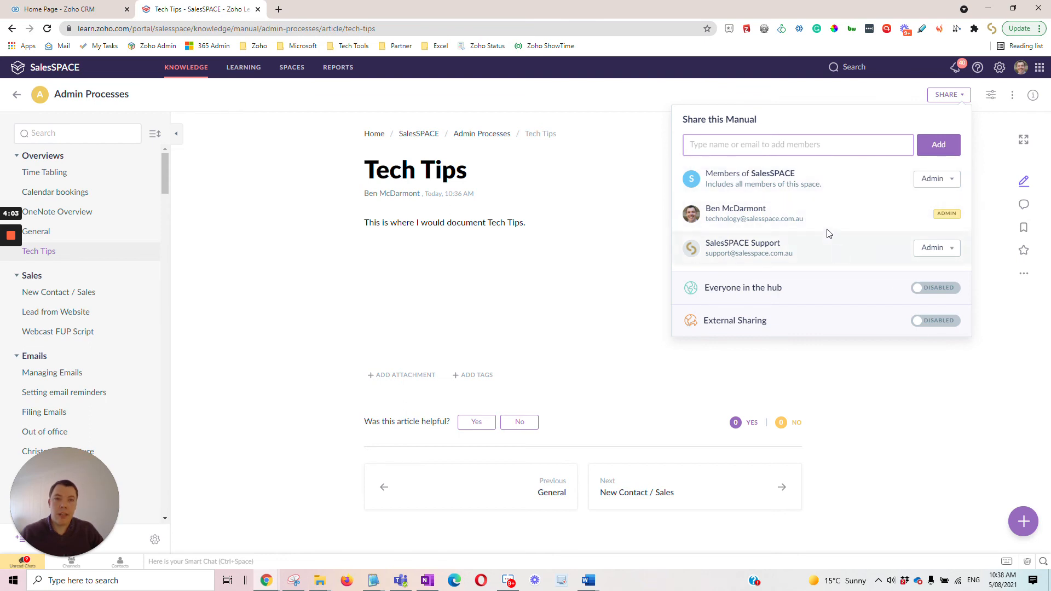
pyautogui.click(971, 377)
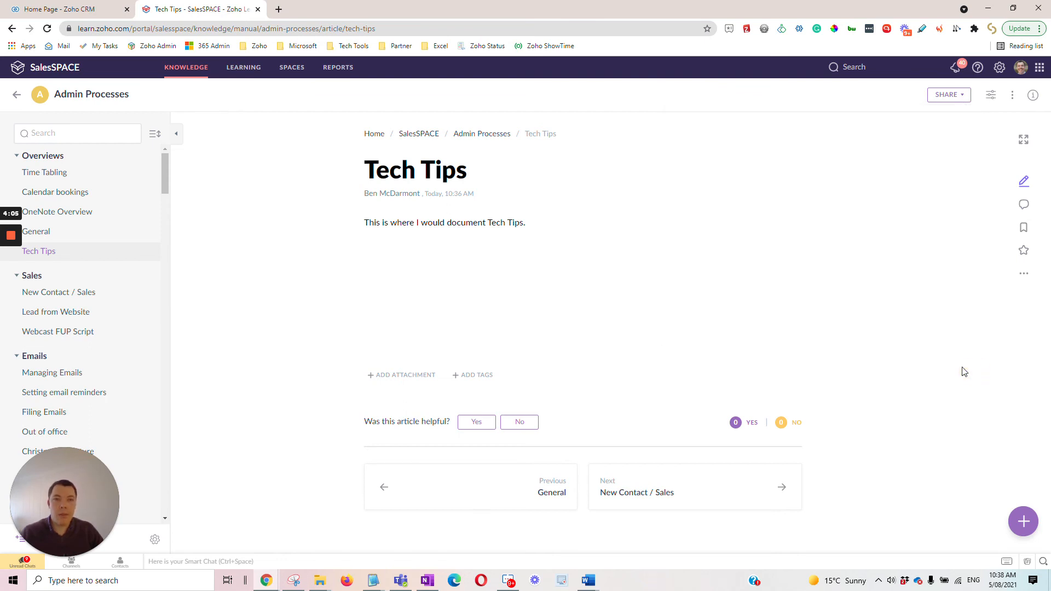
# - View the lessons of the Zoho CRM Fundamentals course and the overview of spaces
pyautogui.click(242, 71)
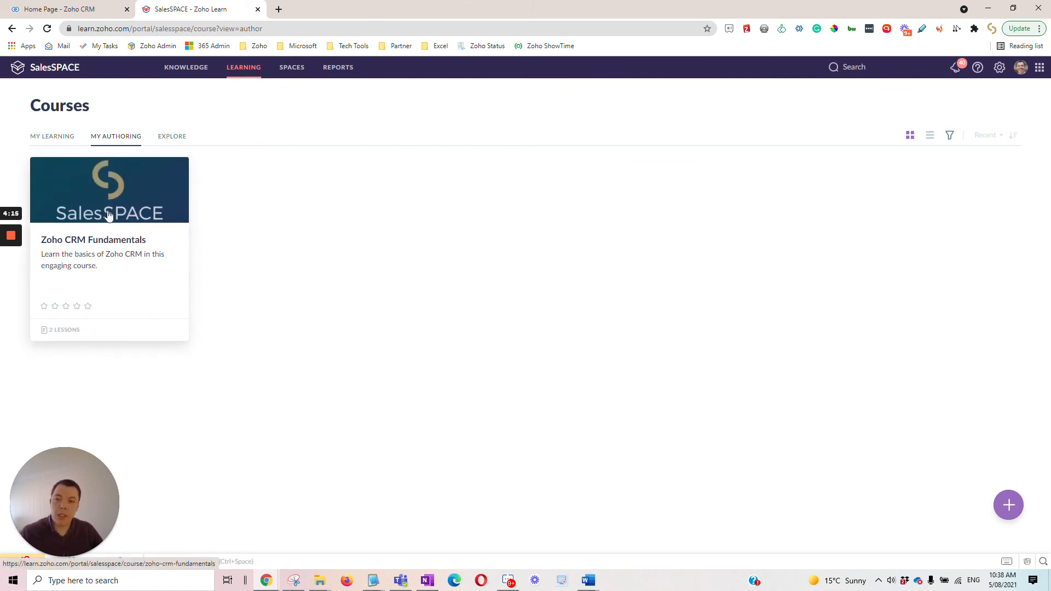
pyautogui.click(110, 214)
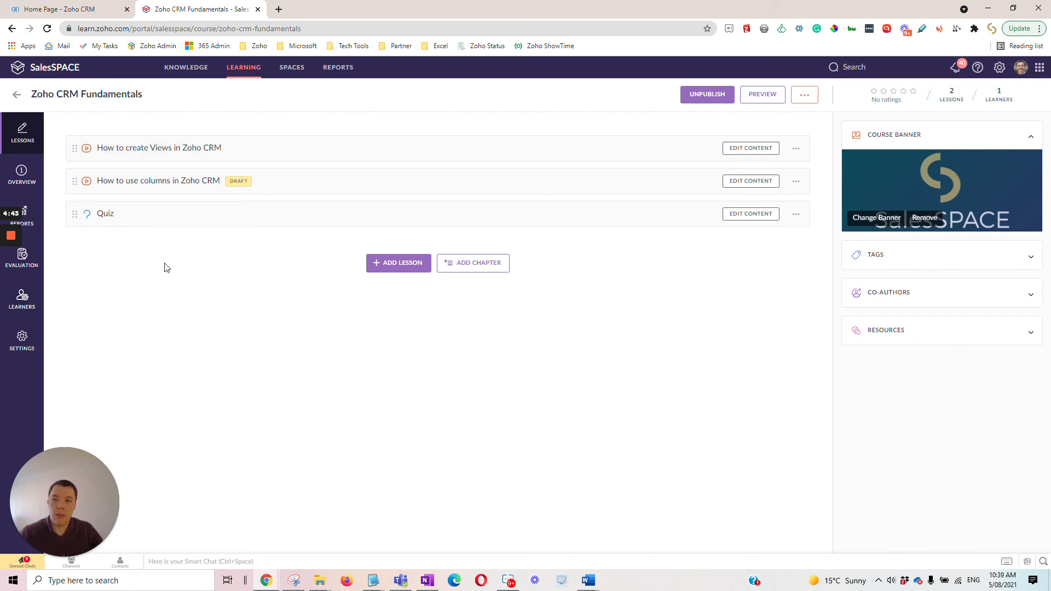
pyautogui.click(292, 67)
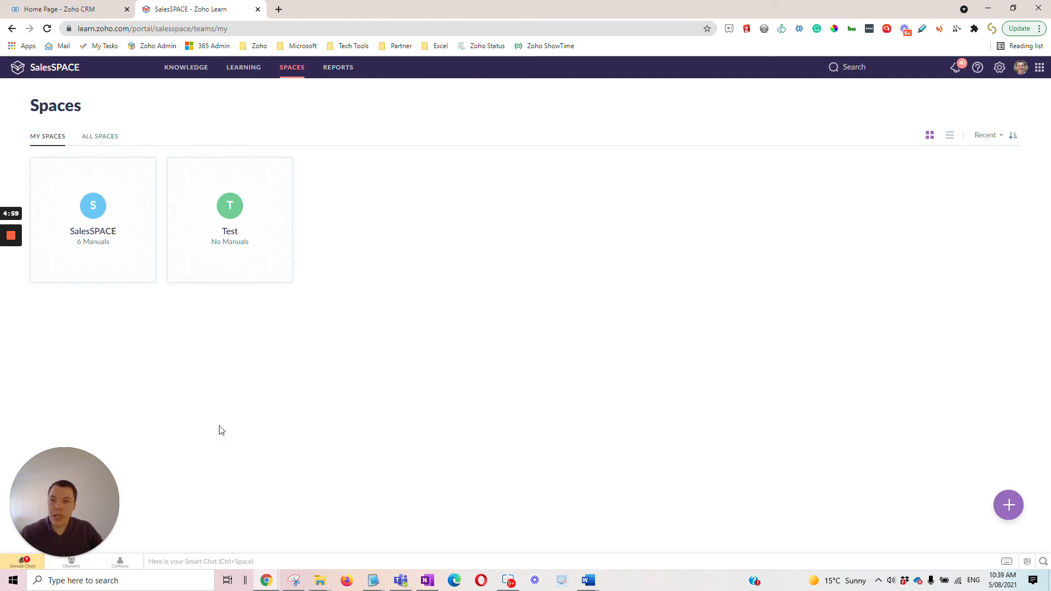
pyautogui.moveTo(11, 237)
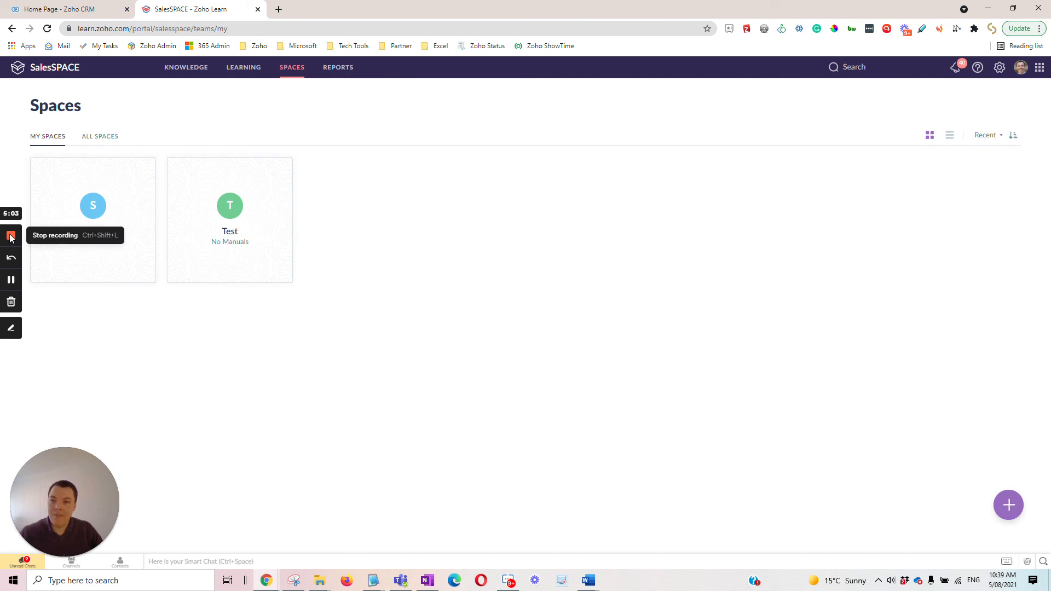
pyautogui.click(11, 237)
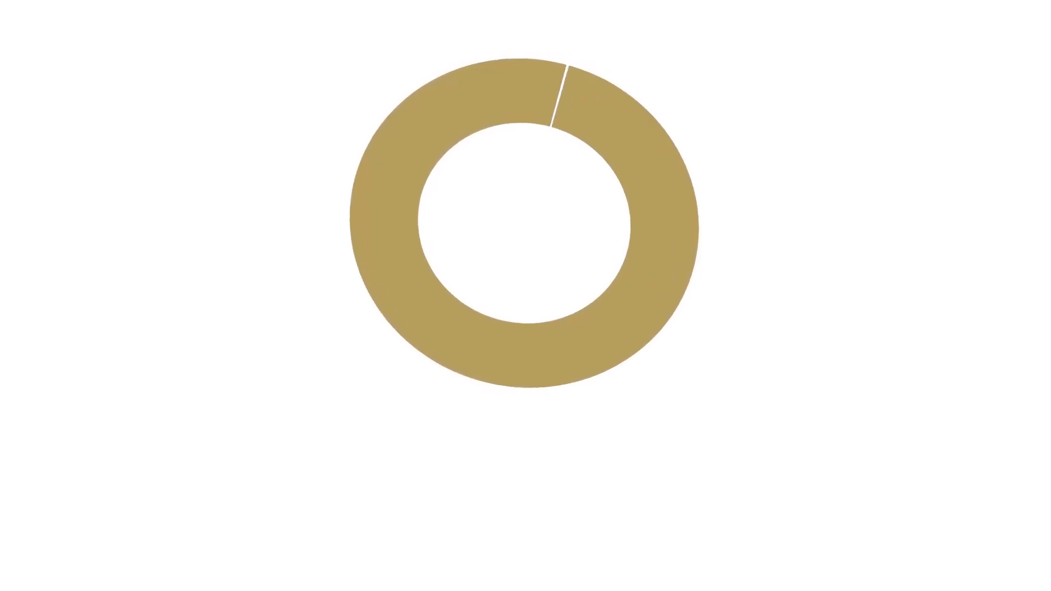